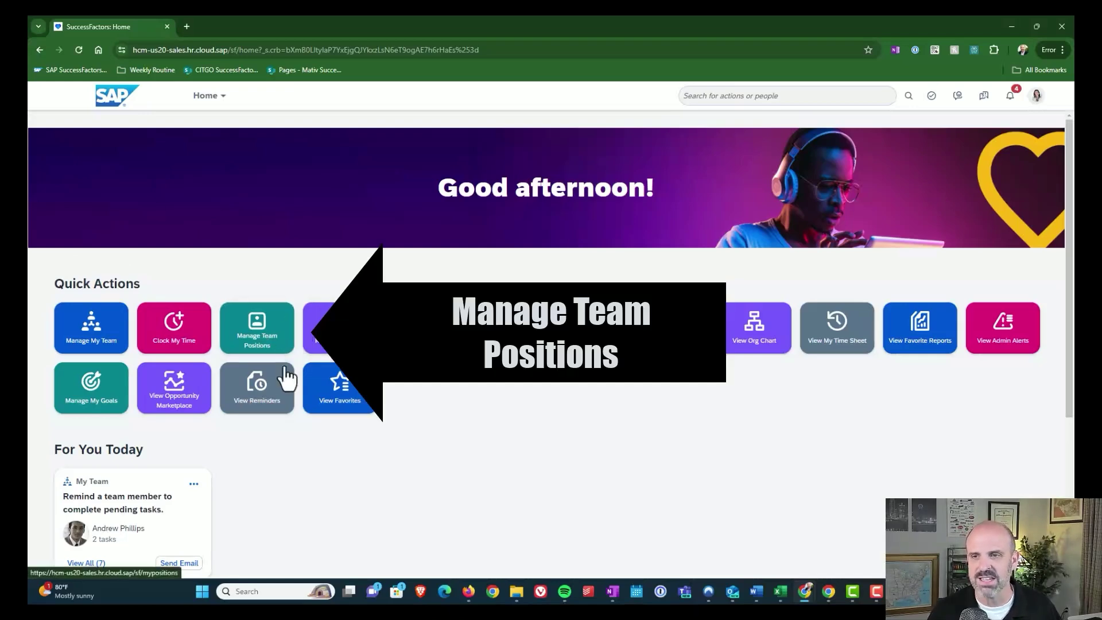
# Step: Open My Team Positions through the Manage Team Positions quick action
pyautogui.click(256, 338)
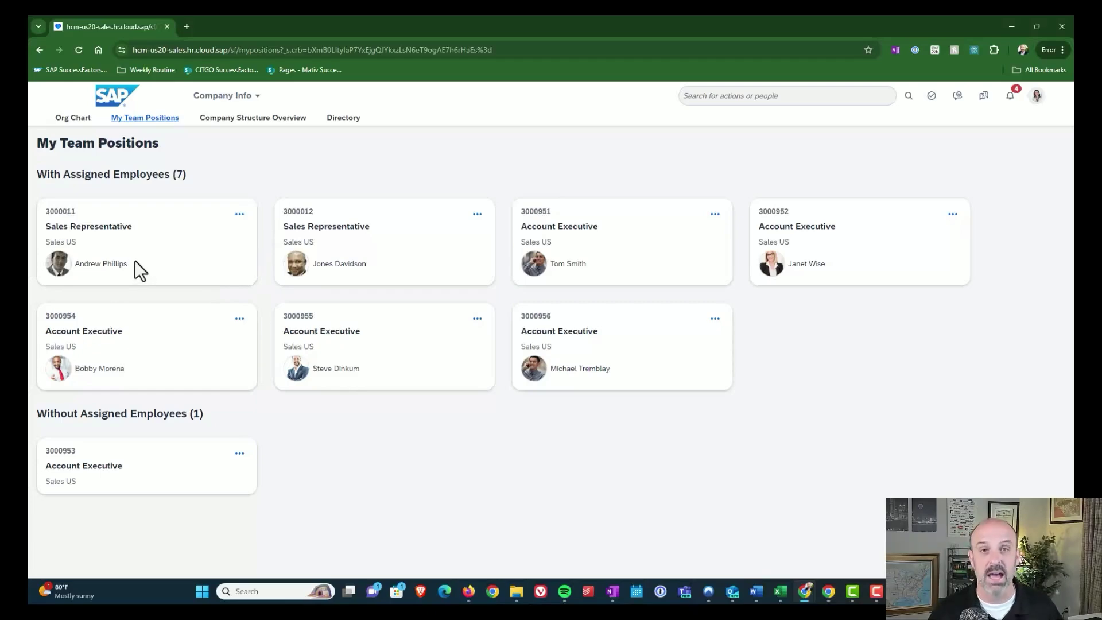
# Step: Open a Create Same-Level Position (Copy Rule) form from Sales Representative position 3000011
pyautogui.click(239, 217)
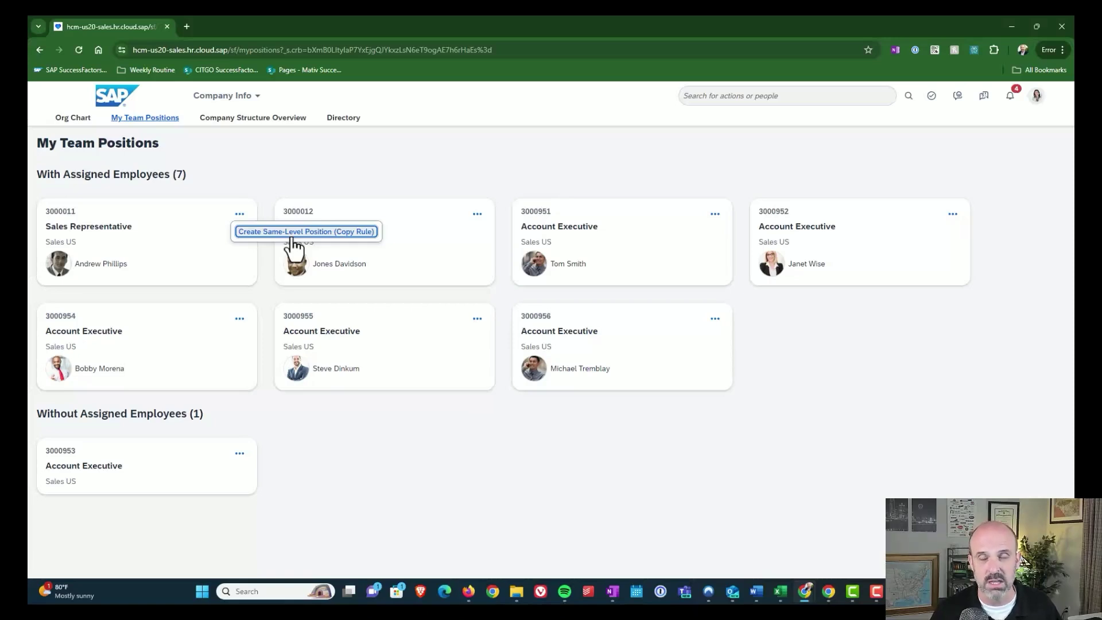
pyautogui.click(289, 234)
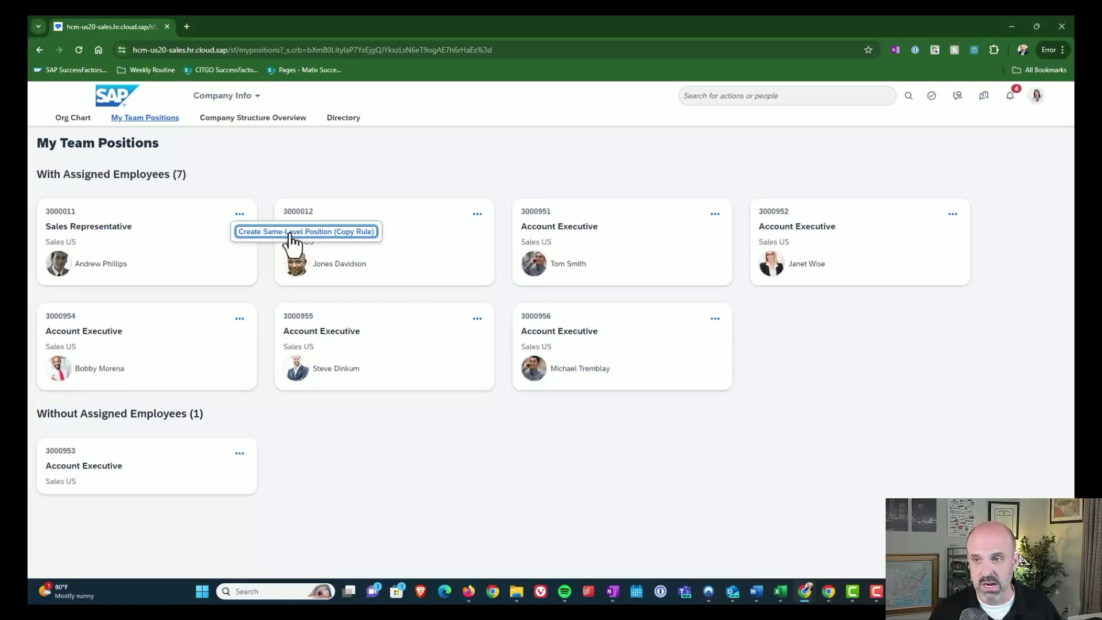
pyautogui.click(289, 233)
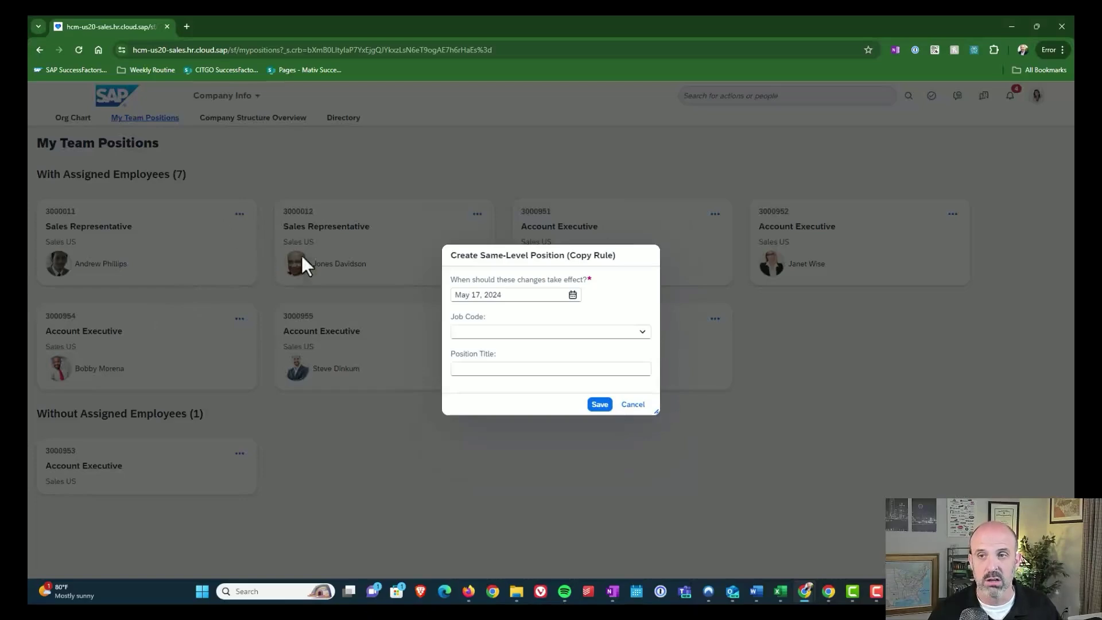
pyautogui.click(585, 329)
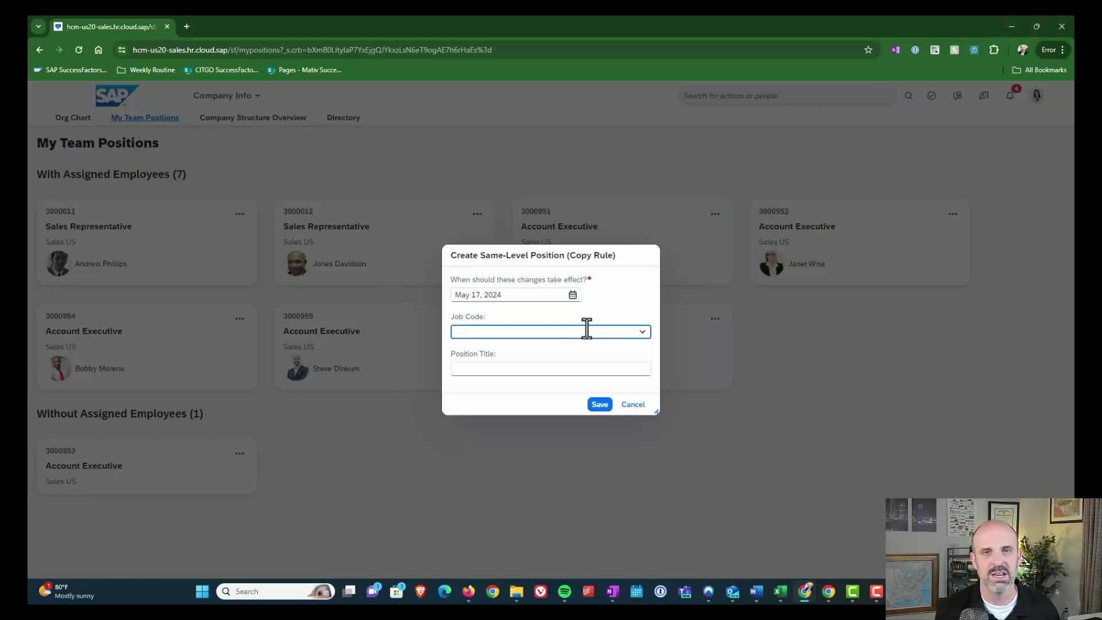
pyautogui.write('Inside Sales Represntative')
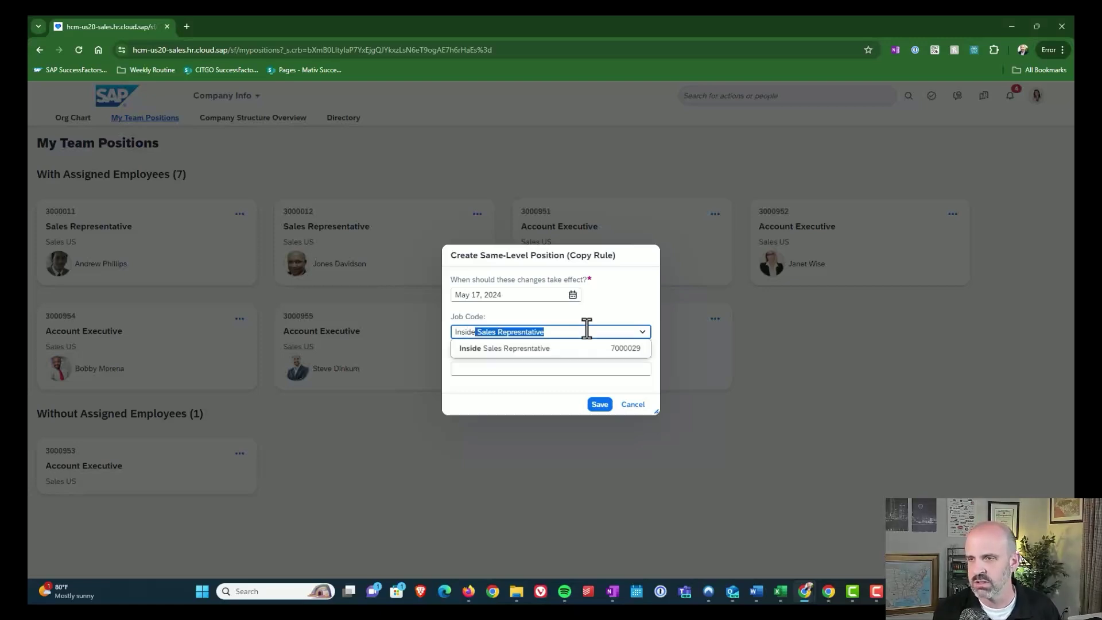
# Step: Set Job Code to Inside Sales Representative and title to 'Inside Sales Representative, East Region'
pyautogui.click(549, 349)
pyautogui.click(473, 369)
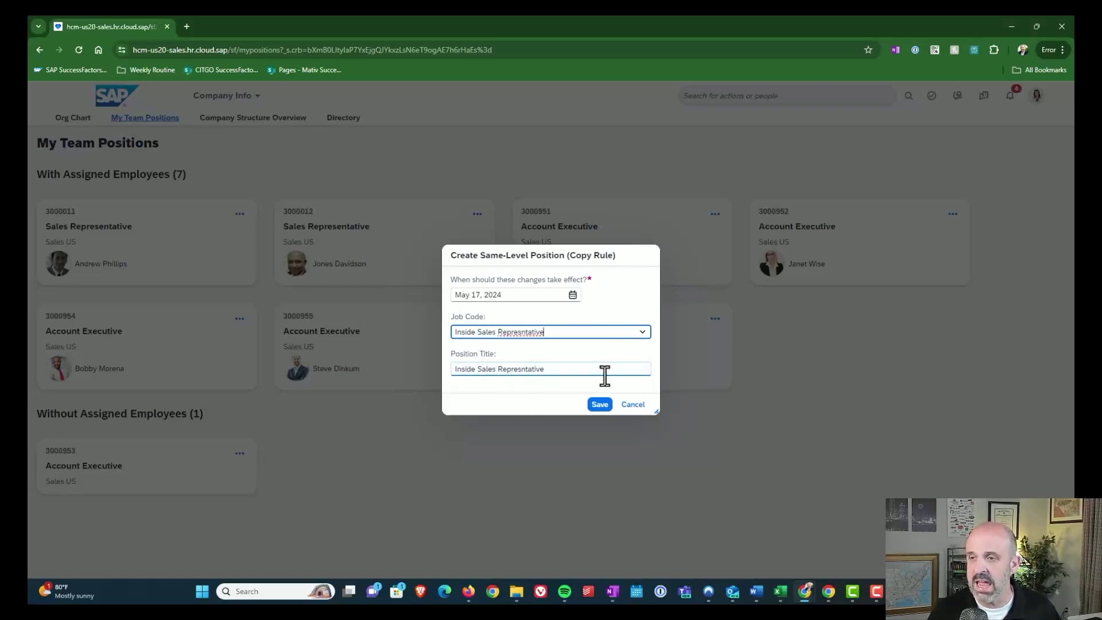
pyautogui.click(560, 369)
pyautogui.write(',')
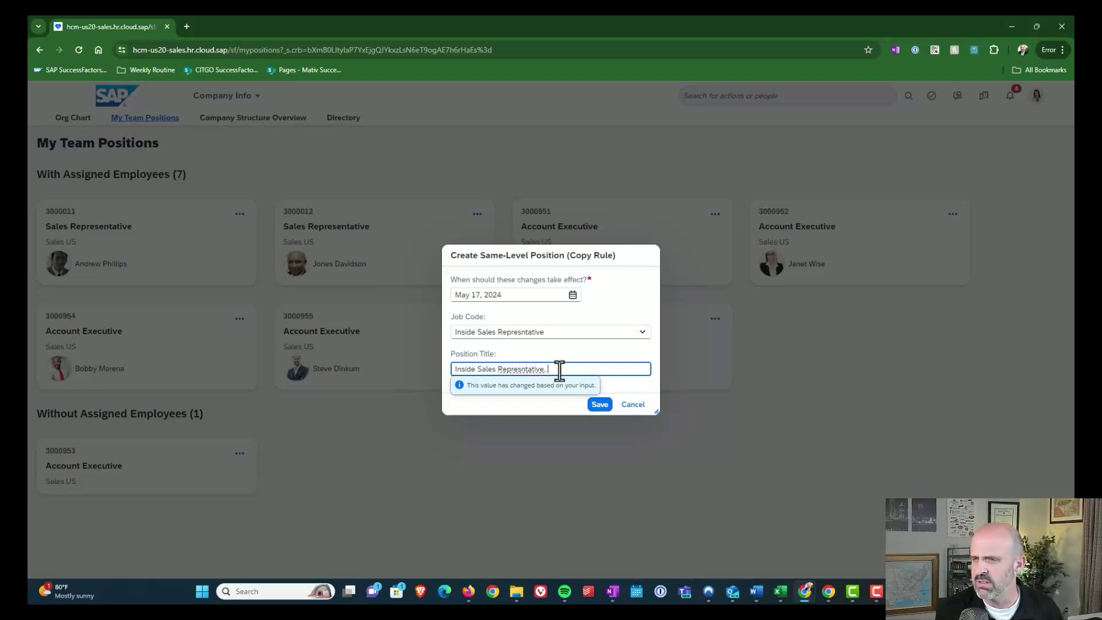
pyautogui.write(', Ea')
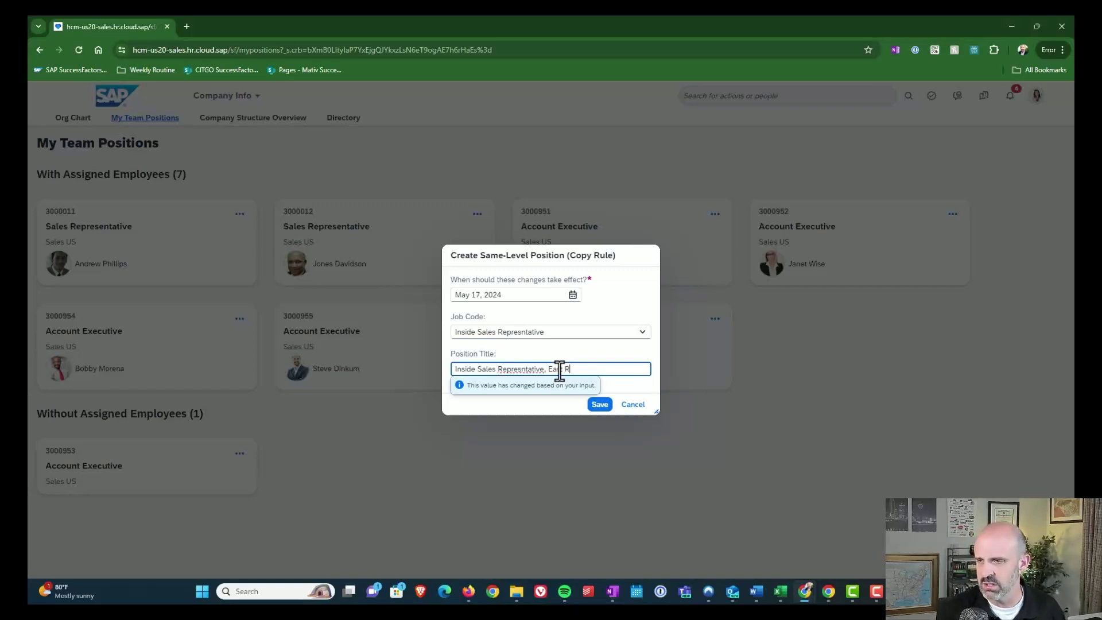
pyautogui.write('st Region')
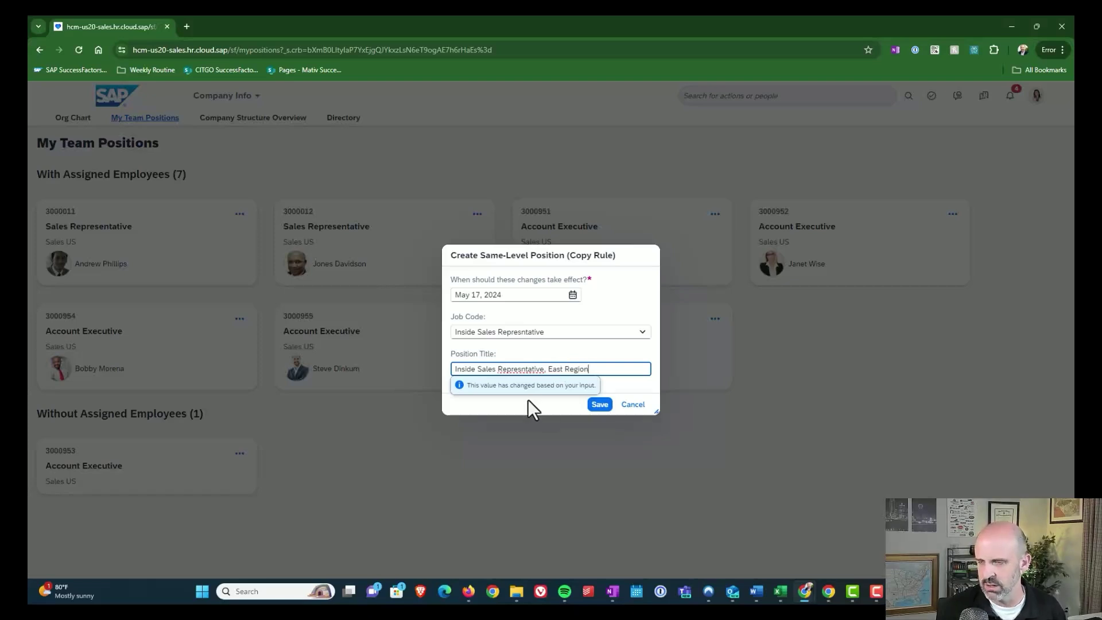
pyautogui.click(524, 400)
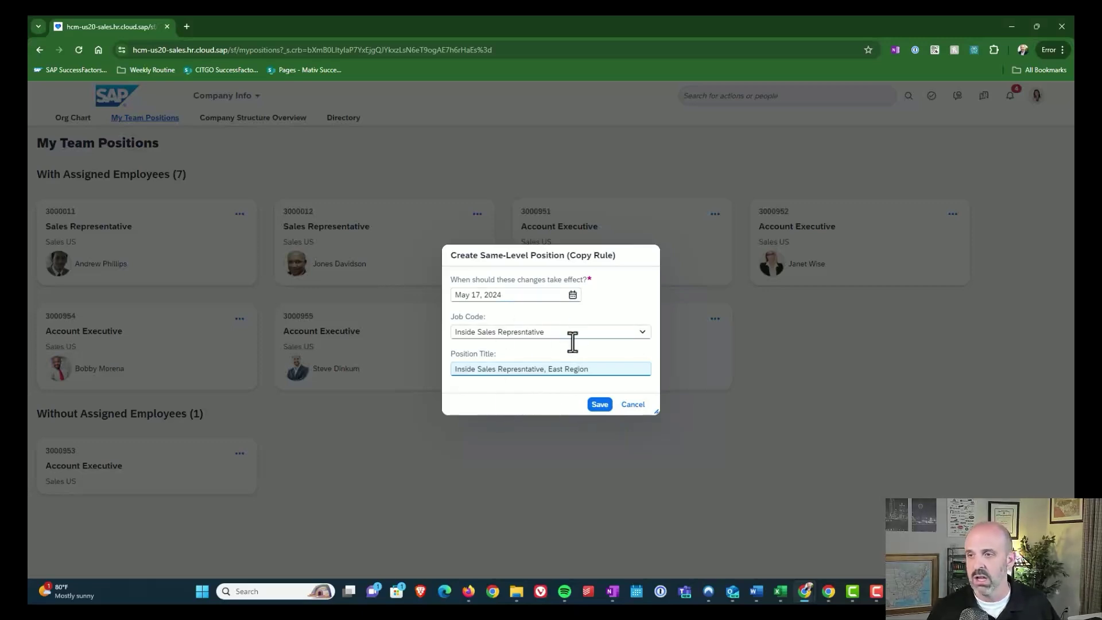
# Step: Save the position and submit it with comment 'Need a new position as we discussed.'
pyautogui.click(601, 404)
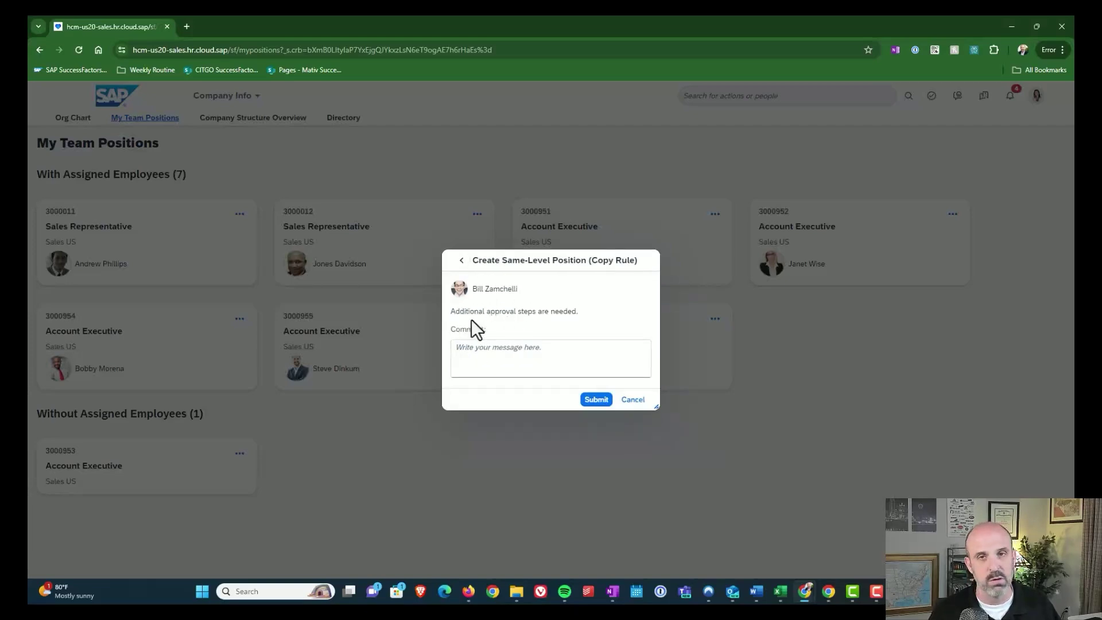
pyautogui.click(479, 355)
pyautogui.write('Need a new position as we discussed.')
pyautogui.click(584, 399)
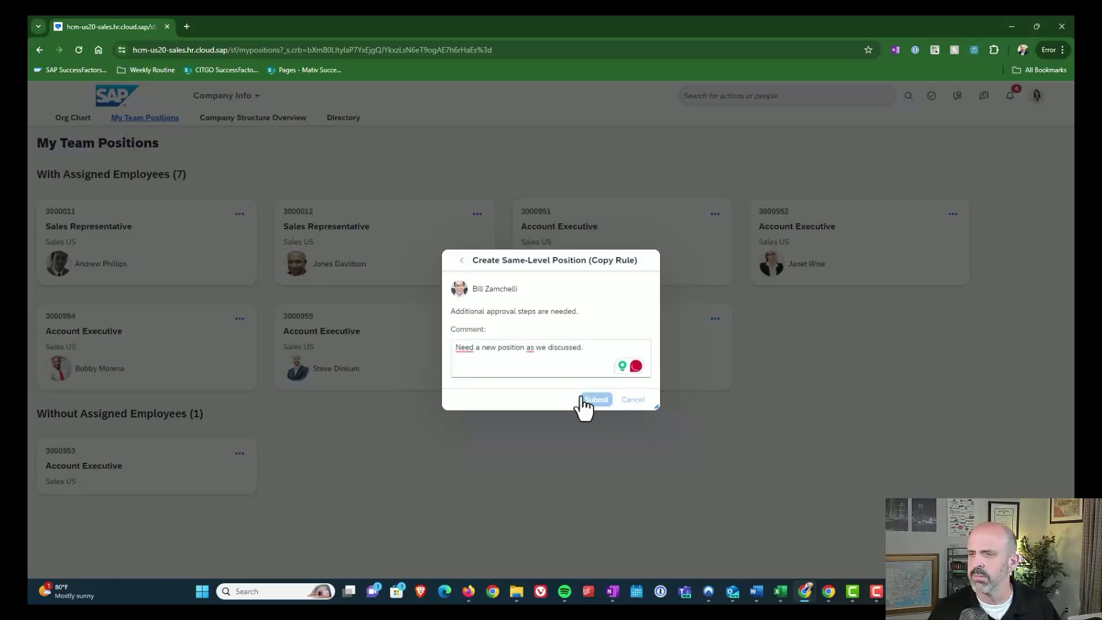